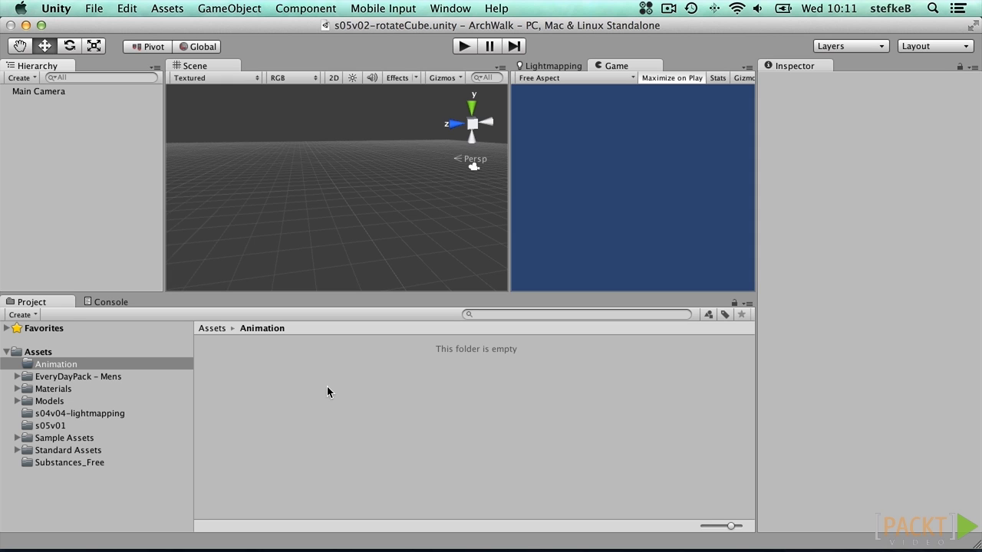
- Create a Cube at 0,0,0 and frame and orbit the Scene view around it
{"action": "left_click", "coordinate": [229, 8]}
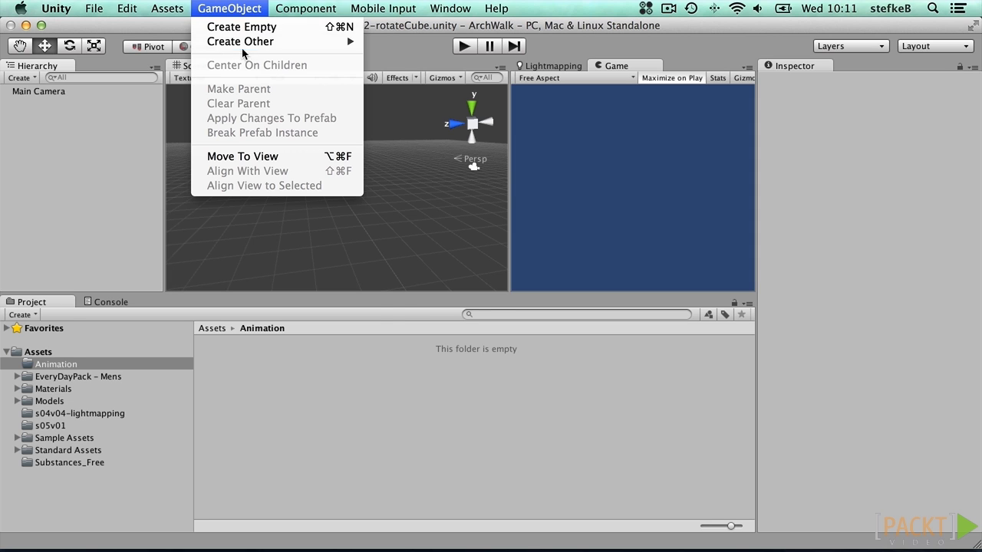
{"action": "mouse_move", "coordinate": [244, 41]}
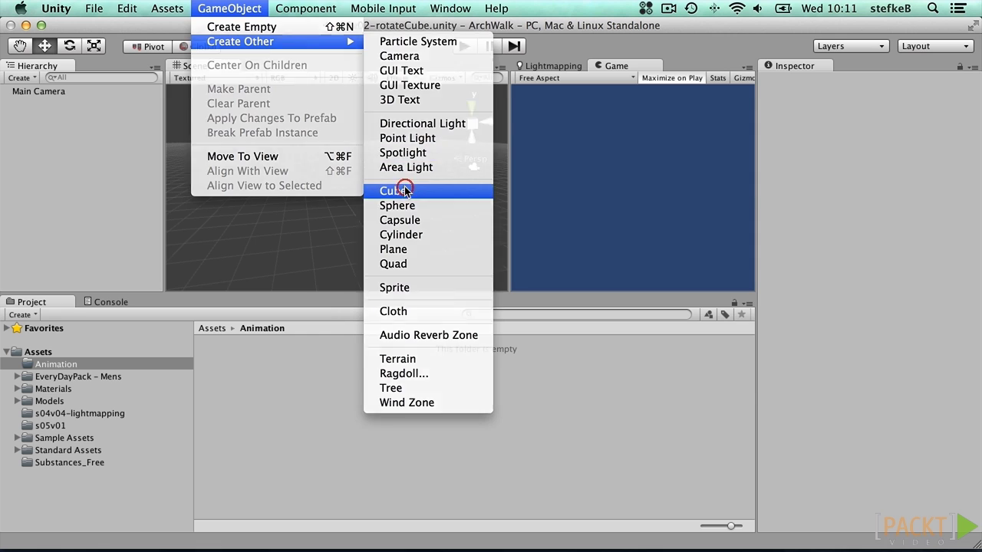
{"action": "left_click", "coordinate": [401, 190]}
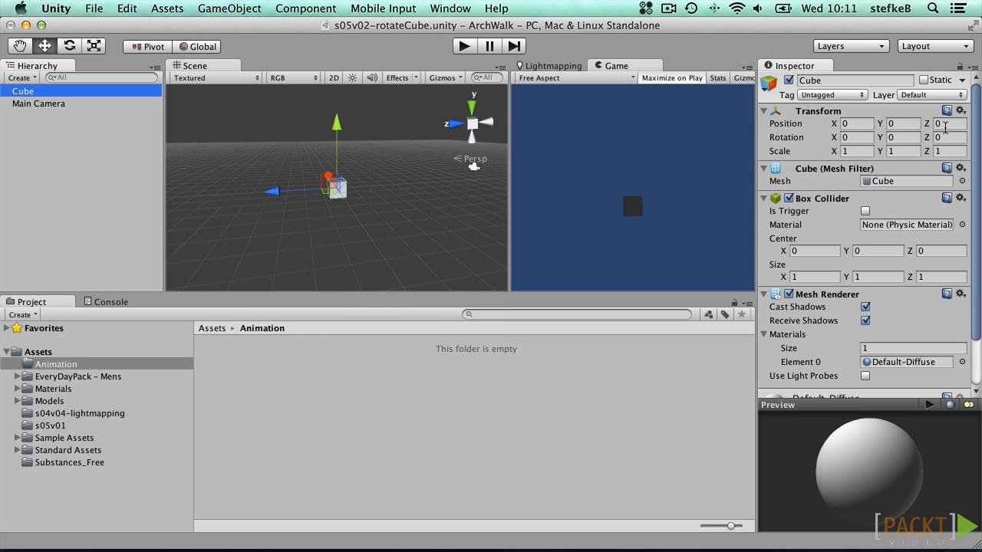
{"action": "key", "text": "f"}
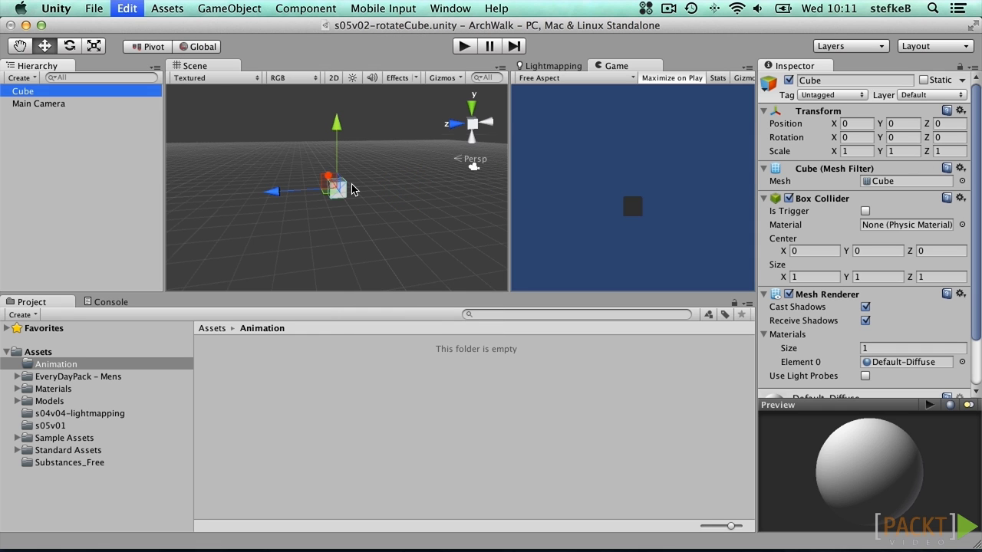
{"action": "left_click_drag", "start_coordinate": [407, 191], "coordinate": [219, 204], "text": "alt"}
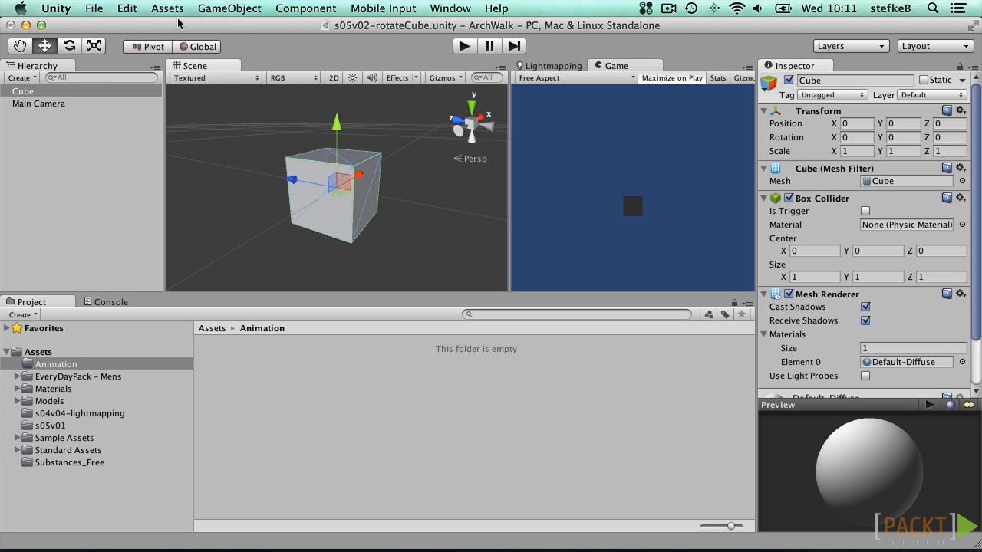
{"action": "left_click", "coordinate": [51, 366]}
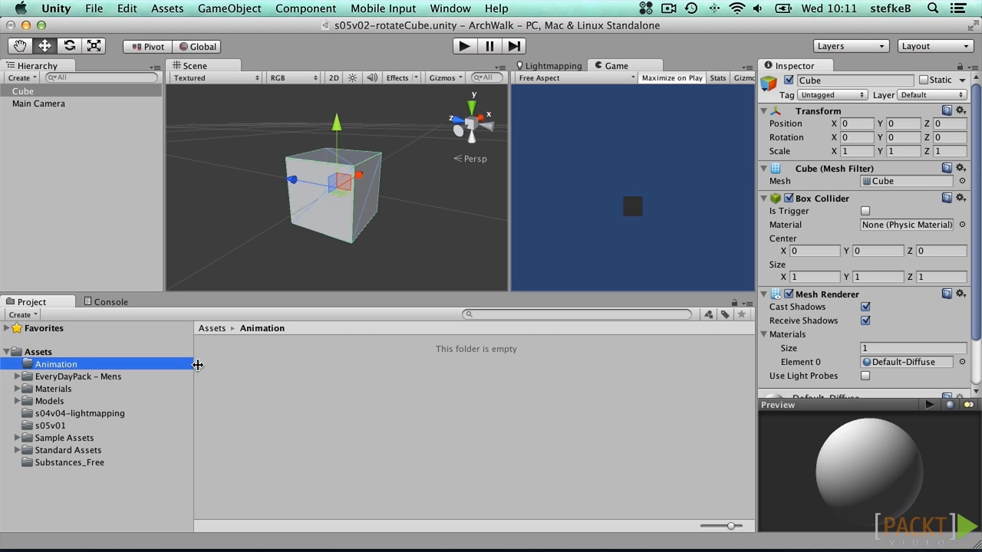
- Create an animation clip named 'rotationLoop' in the Animation folder and drag it onto the cube
{"action": "right_click", "coordinate": [247, 359]}
{"action": "mouse_move", "coordinate": [313, 323]}
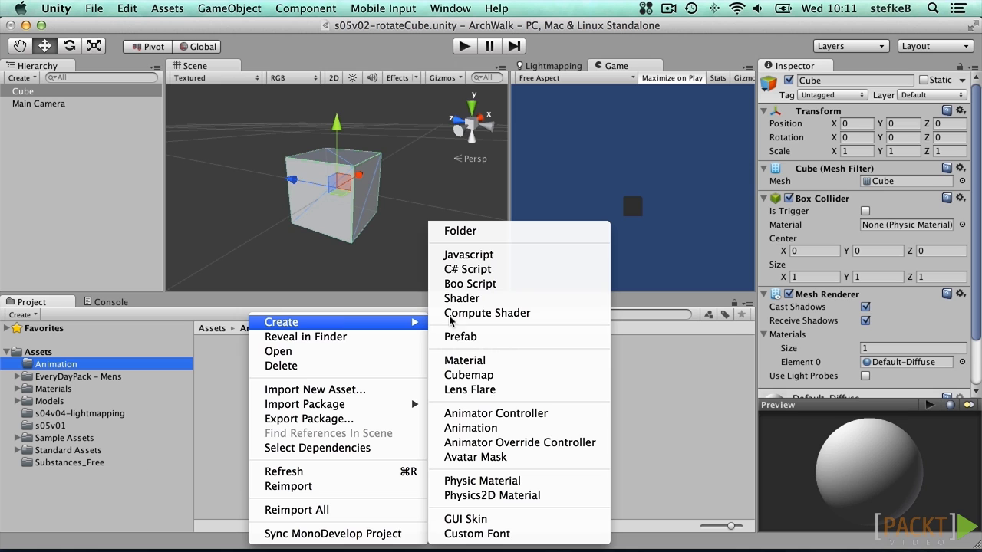
{"action": "left_click", "coordinate": [471, 428]}
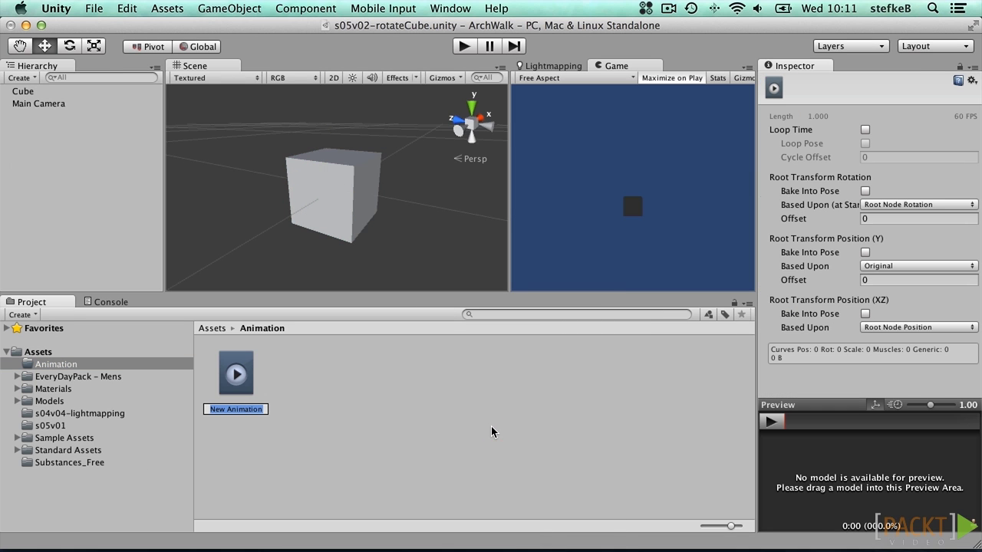
{"action": "type", "text": "rotationLoop"}
{"action": "key", "text": "Return"}
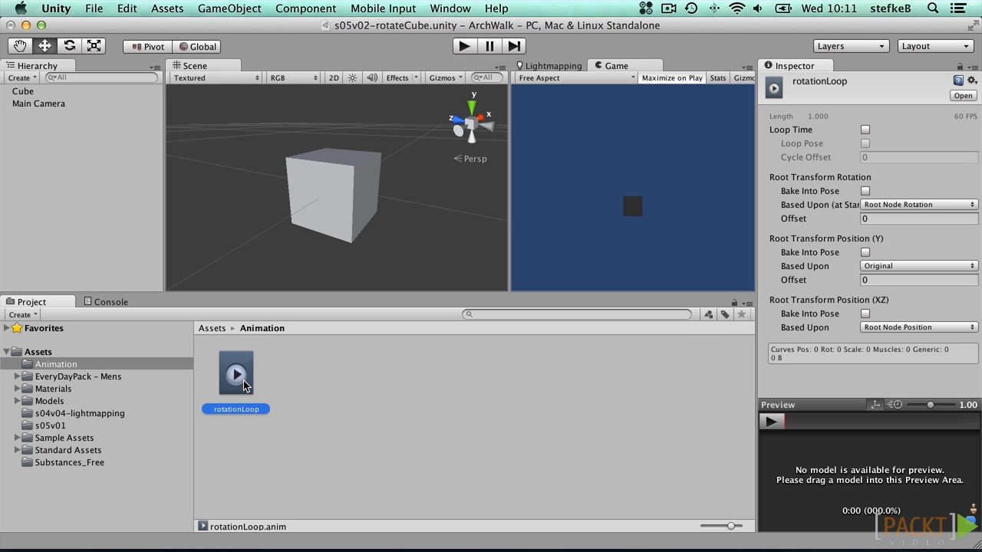
{"action": "left_click_drag", "start_coordinate": [243, 380], "coordinate": [314, 186]}
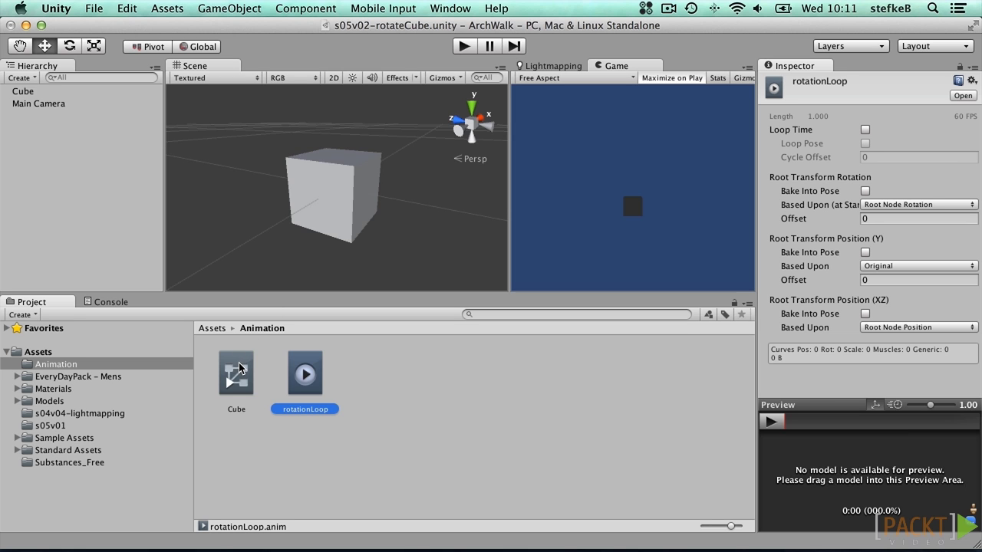
- Select the Cube and locate the Cube controller assigned to its Animator component
{"action": "left_click", "coordinate": [46, 92]}
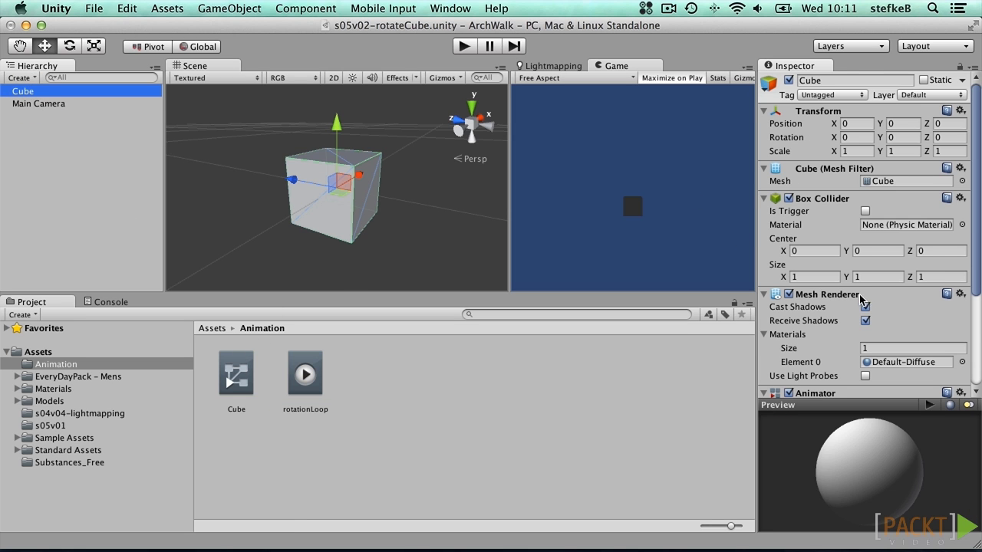
{"action": "left_click_drag", "start_coordinate": [974, 242], "coordinate": [972, 370]}
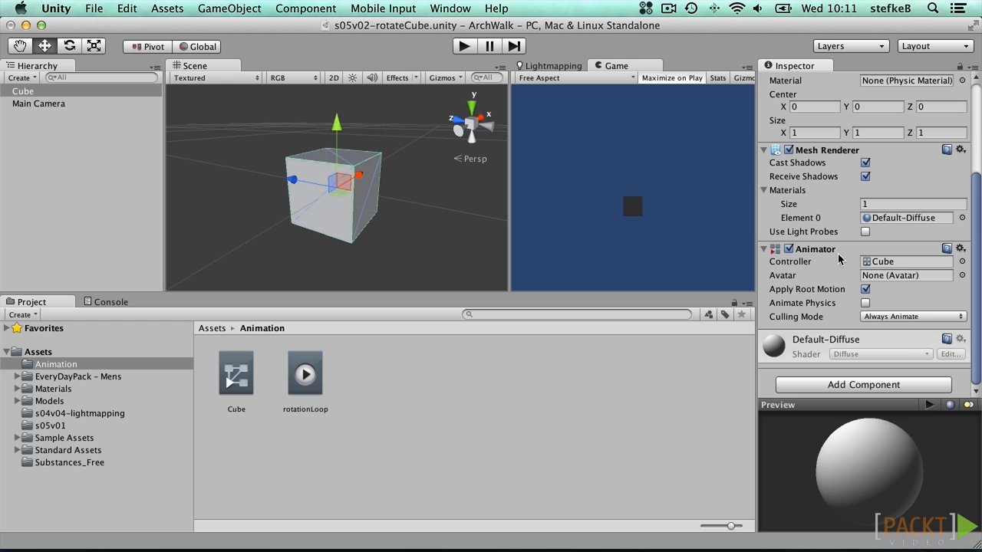
{"action": "left_click", "coordinate": [910, 262]}
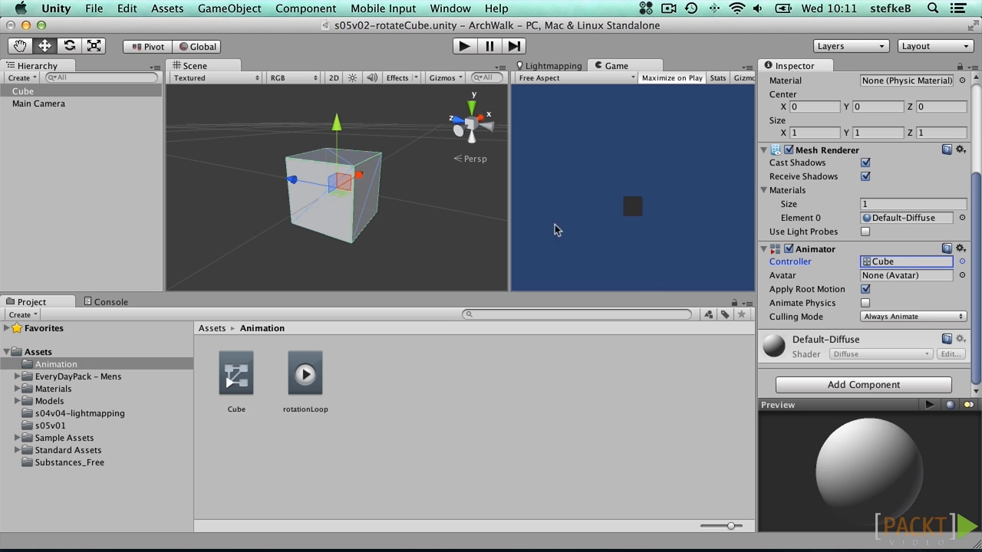
{"action": "left_click", "coordinate": [445, 8]}
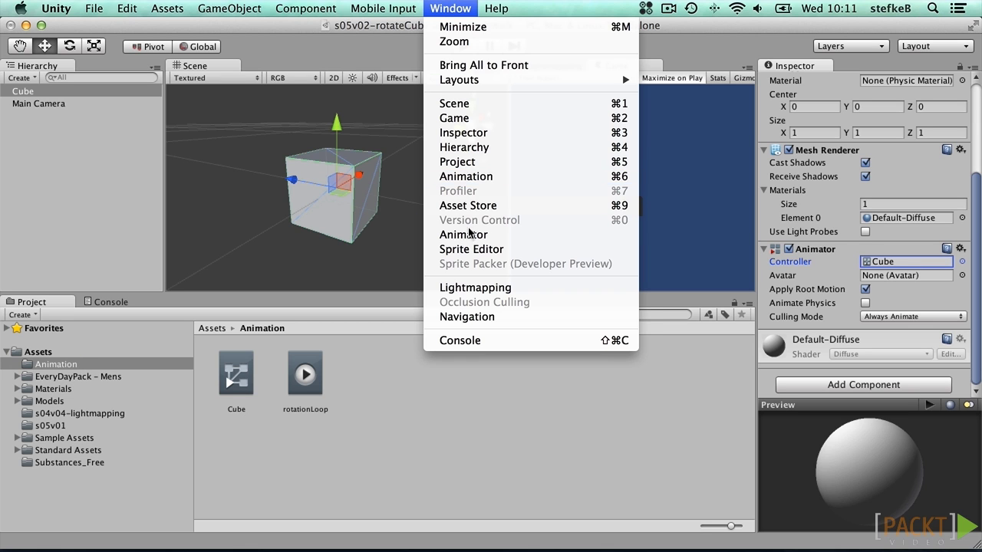
- Dock the Animation window beside the Project panel, widen it, then play and stop the empty clip
{"action": "left_click", "coordinate": [480, 177]}
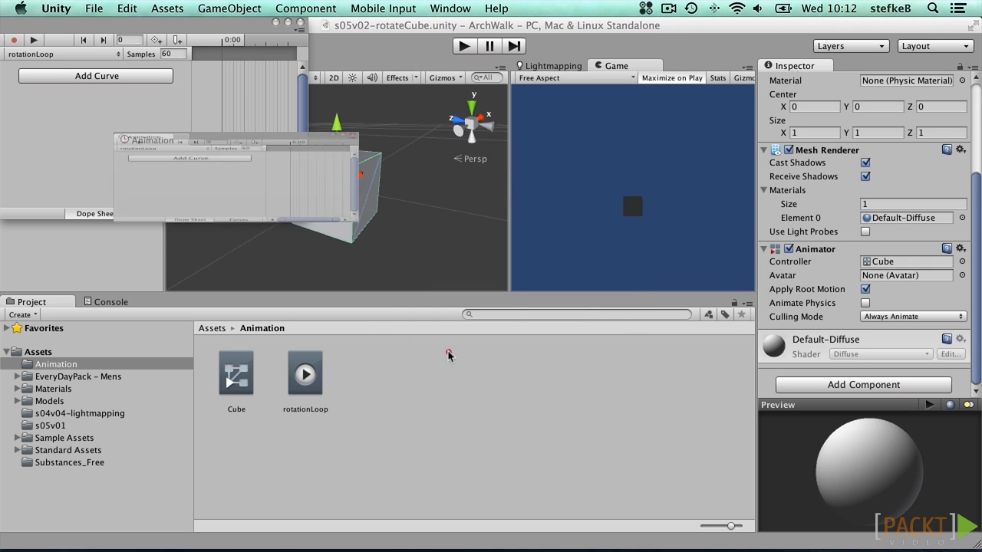
{"action": "left_click_drag", "start_coordinate": [449, 355], "coordinate": [567, 416]}
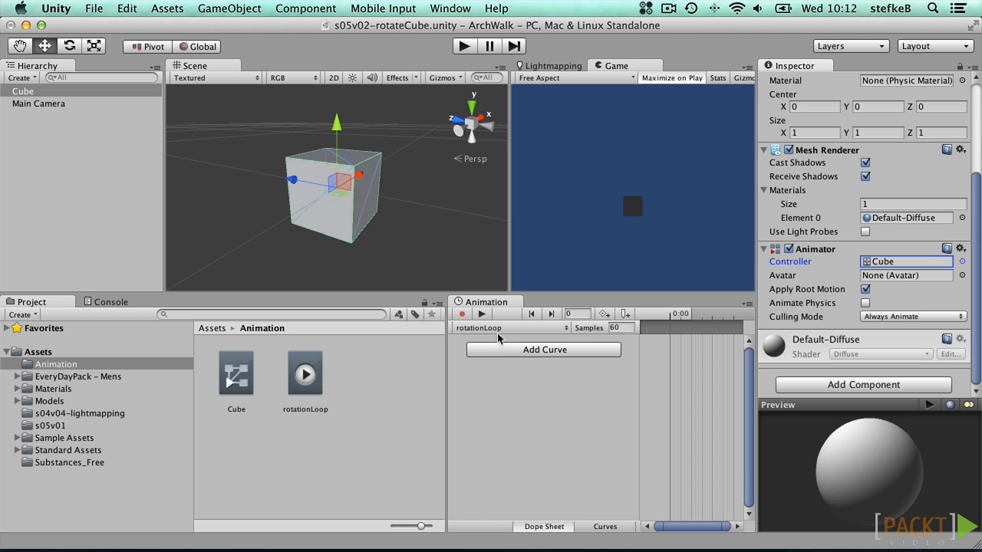
{"action": "left_click_drag", "start_coordinate": [447, 342], "coordinate": [366, 343]}
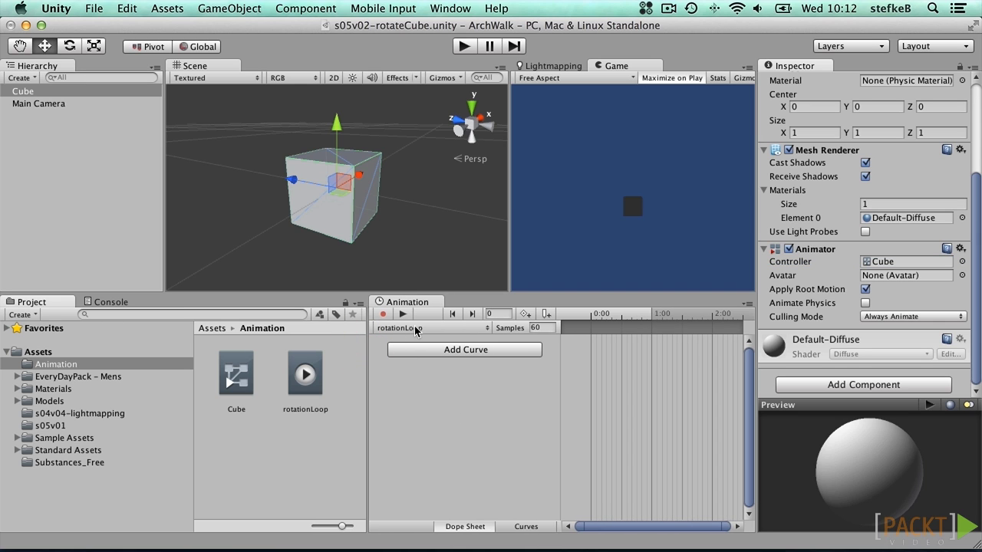
{"action": "left_click", "coordinate": [403, 314]}
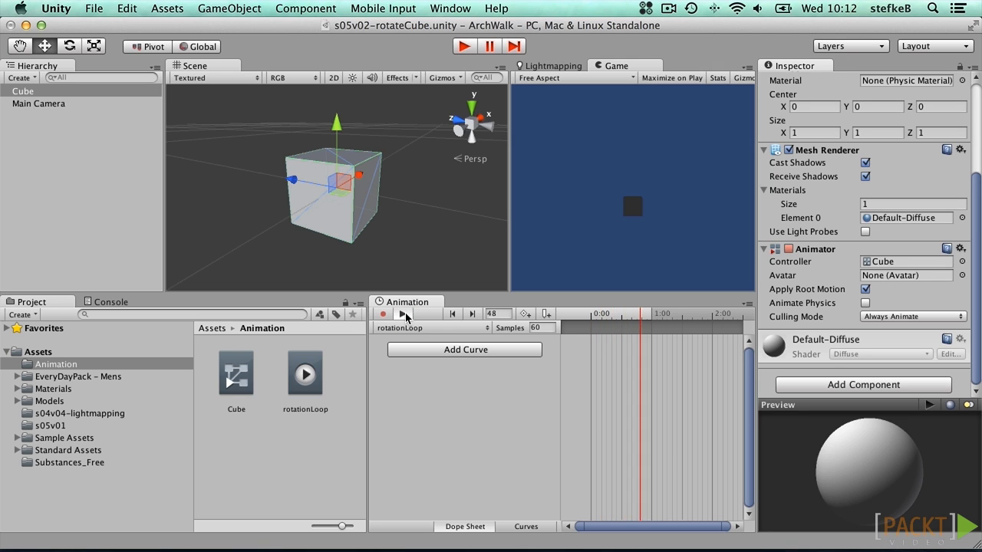
{"action": "left_click", "coordinate": [403, 314]}
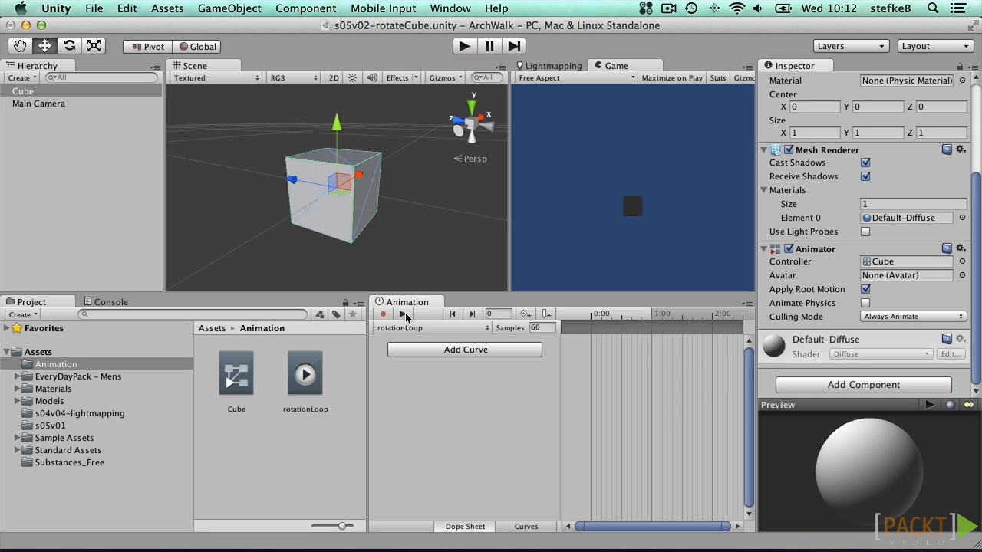
- Add the Transform Rotation property to rotationLoop and select its Rotation.y row
{"action": "left_click", "coordinate": [441, 350]}
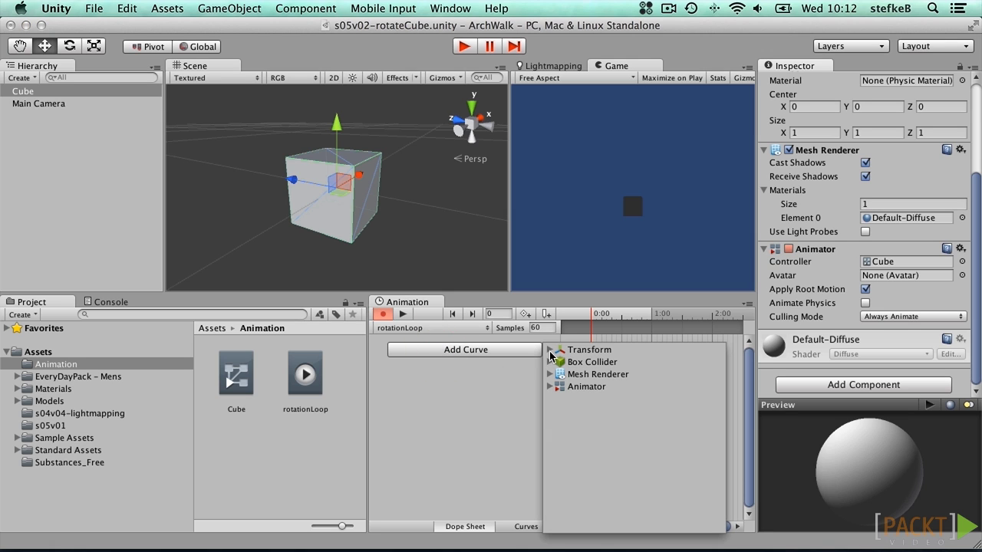
{"action": "left_click", "coordinate": [550, 352]}
{"action": "left_click", "coordinate": [595, 374]}
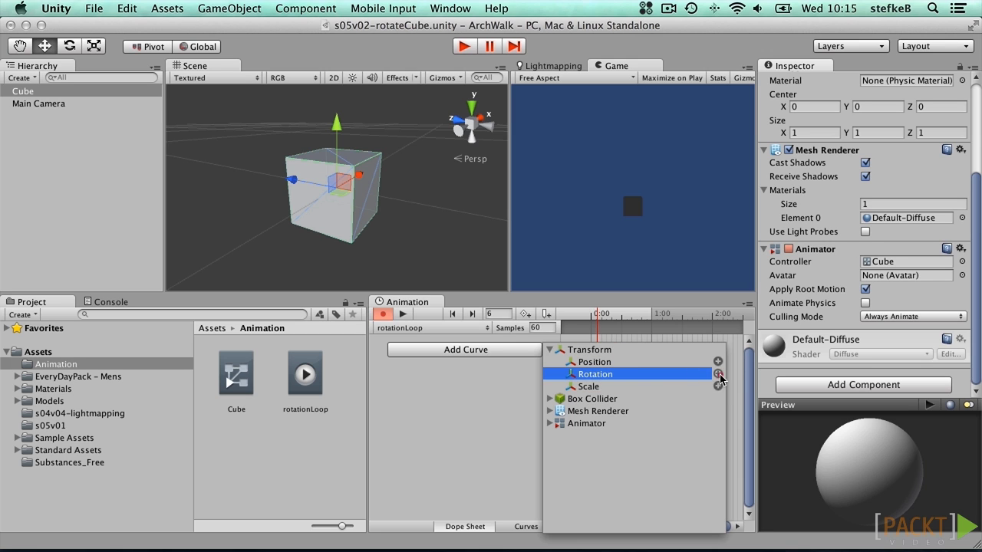
{"action": "left_click", "coordinate": [717, 373]}
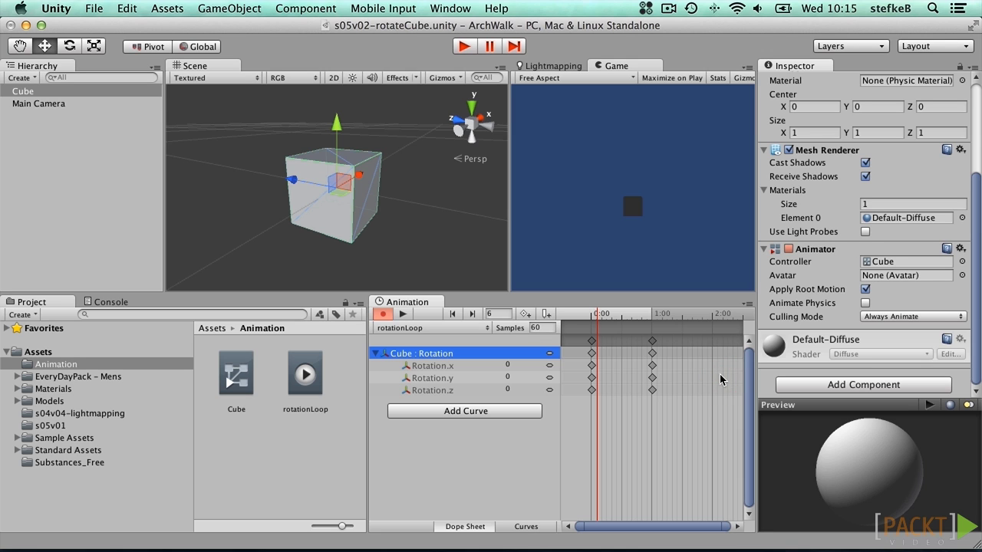
{"action": "left_click", "coordinate": [438, 378]}
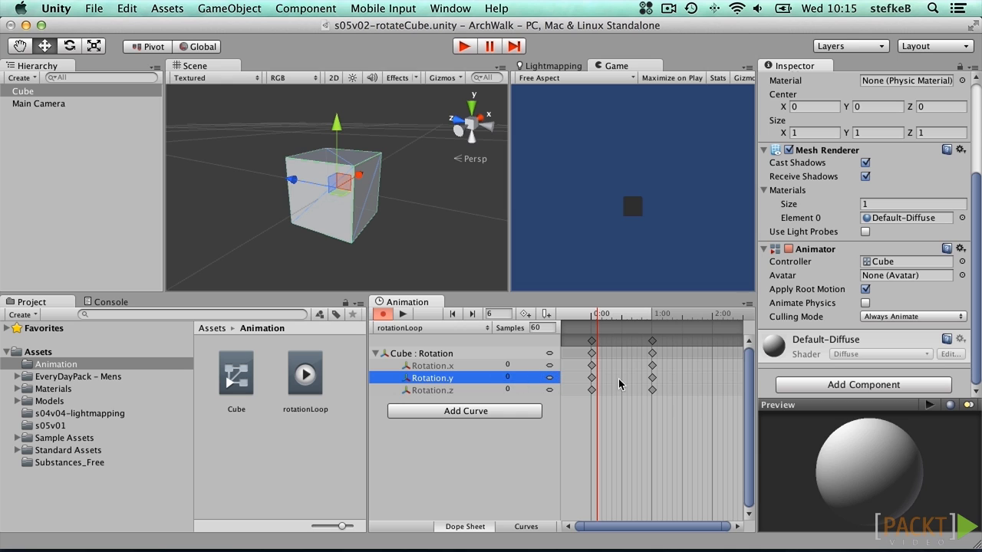
- Inspect the Rotation.y keys at 0:00 and 1:00
{"action": "left_click", "coordinate": [591, 379]}
{"action": "left_click", "coordinate": [652, 377]}
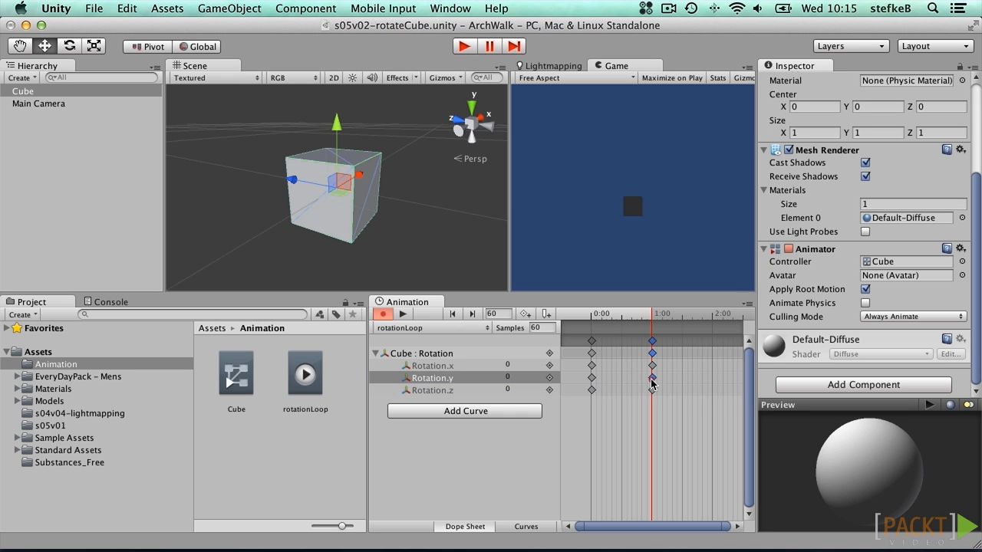
{"action": "left_click", "coordinate": [591, 378]}
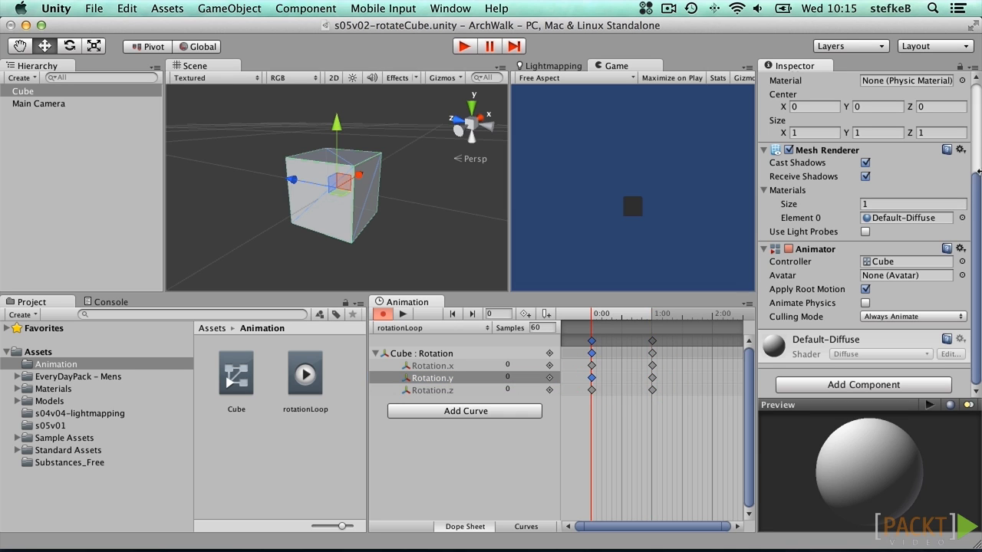
{"action": "left_click_drag", "start_coordinate": [977, 181], "coordinate": [977, 78]}
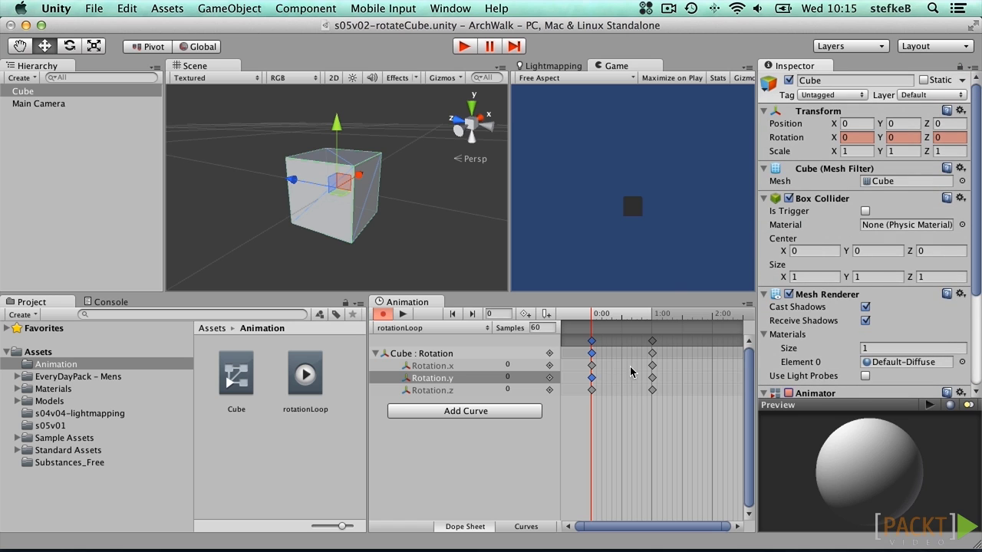
{"action": "left_click", "coordinate": [651, 377]}
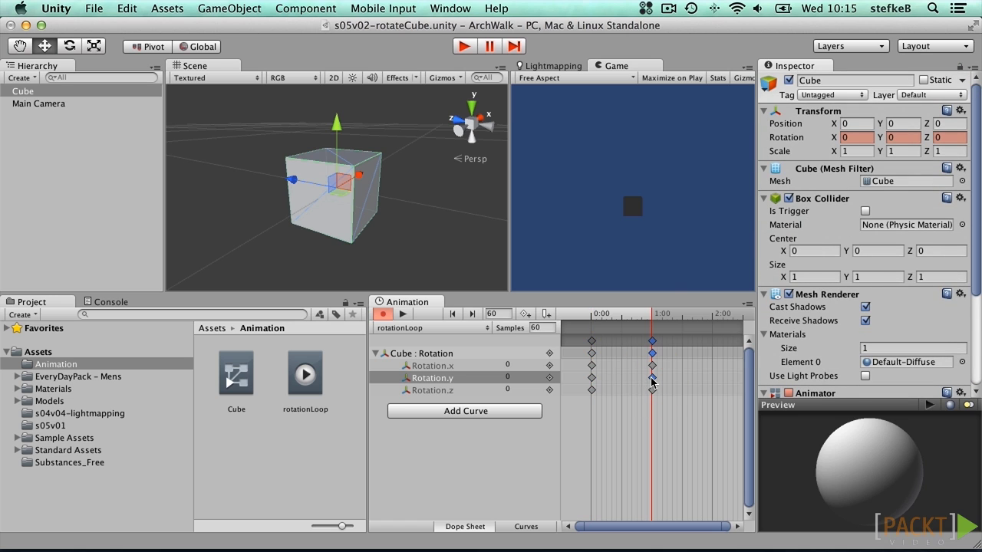
- Place the playhead at frame 60 on the 1:00 Rotation.y key
{"action": "left_click_drag", "start_coordinate": [630, 314], "coordinate": [652, 313]}
{"action": "left_click", "coordinate": [651, 314]}
{"action": "left_click", "coordinate": [652, 378]}
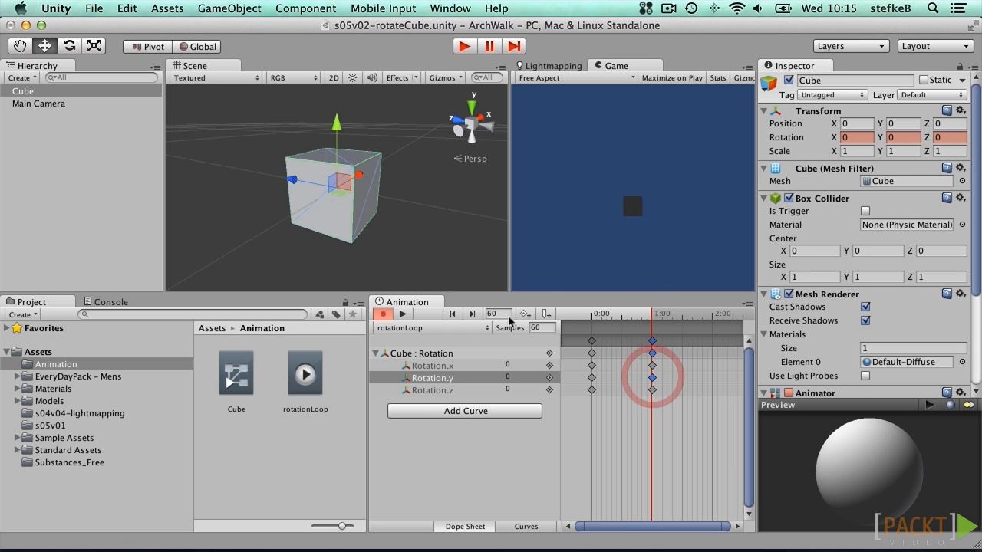
{"action": "left_click", "coordinate": [452, 314]}
{"action": "left_click", "coordinate": [470, 314]}
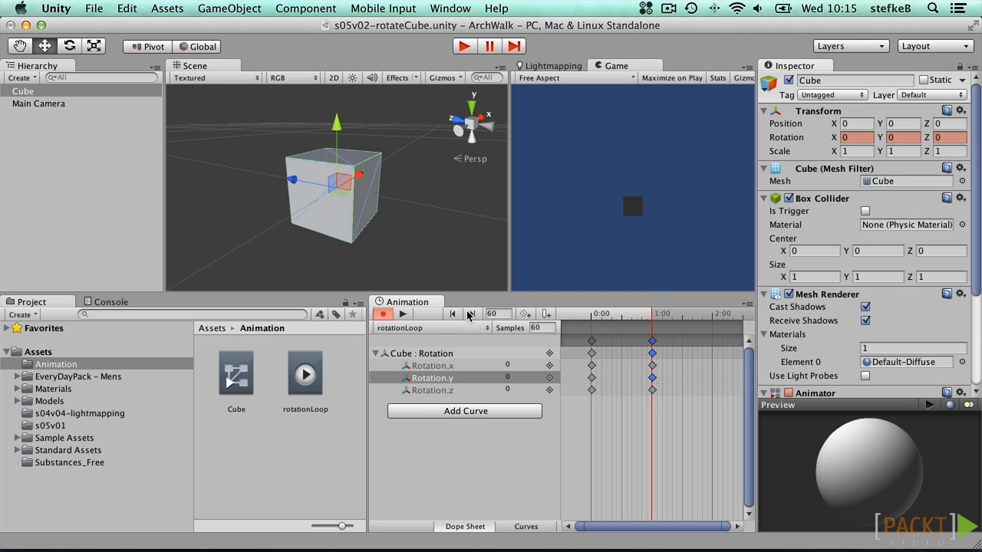
{"action": "left_click", "coordinate": [493, 313]}
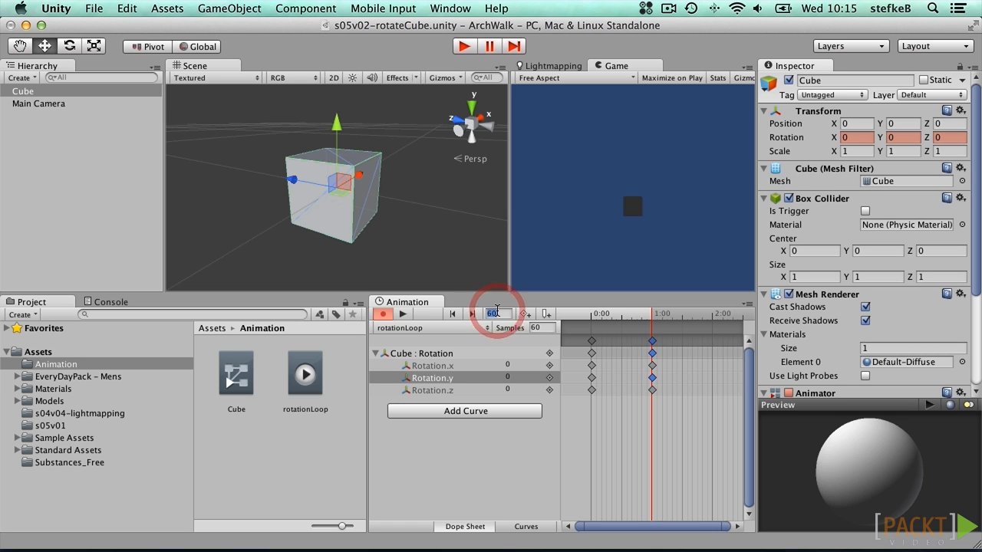
- Set Rotation Y to 360 at frame 60, then scrub and play to preview the spin
{"action": "left_click", "coordinate": [901, 138]}
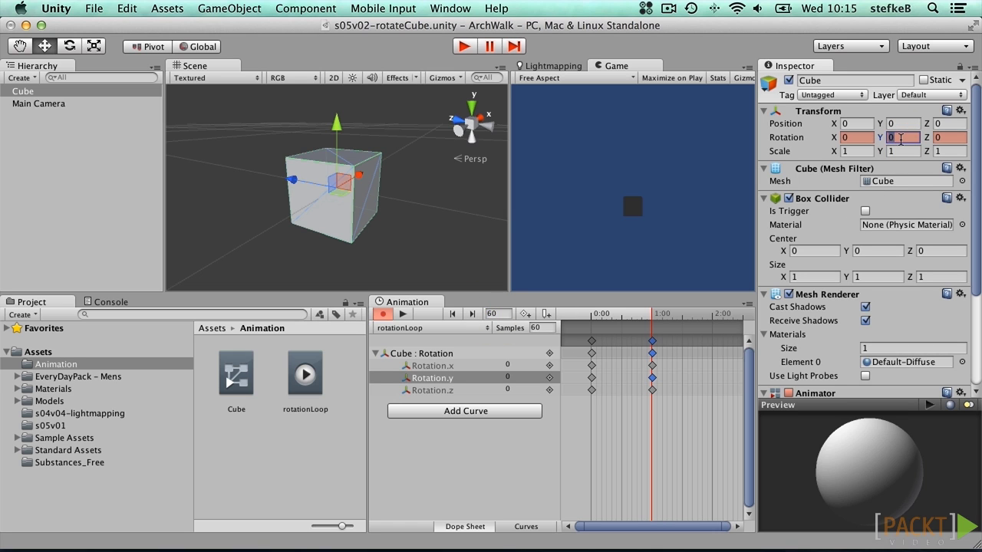
{"action": "type", "text": "360"}
{"action": "left_click", "coordinate": [629, 315]}
{"action": "left_click_drag", "start_coordinate": [630, 315], "coordinate": [652, 317]}
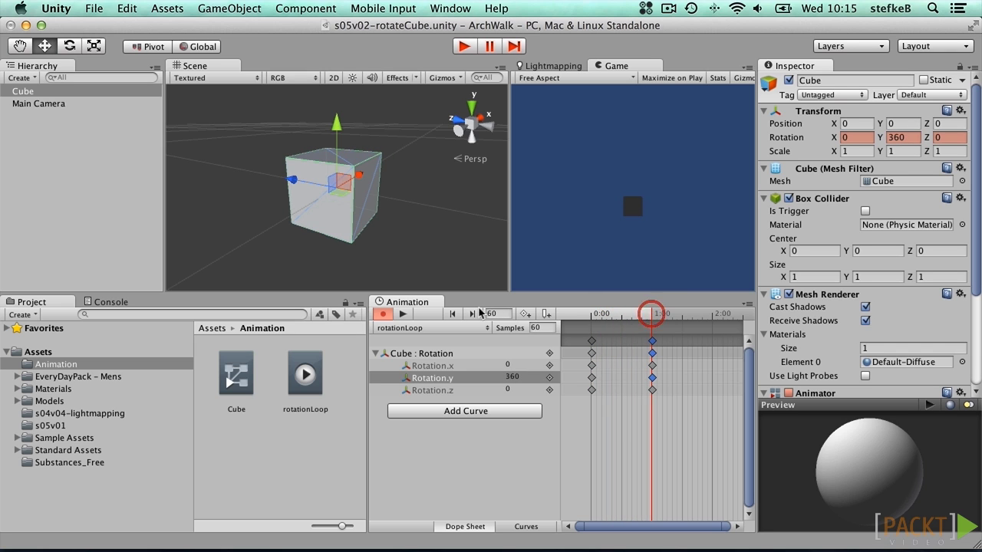
{"action": "left_click", "coordinate": [403, 314]}
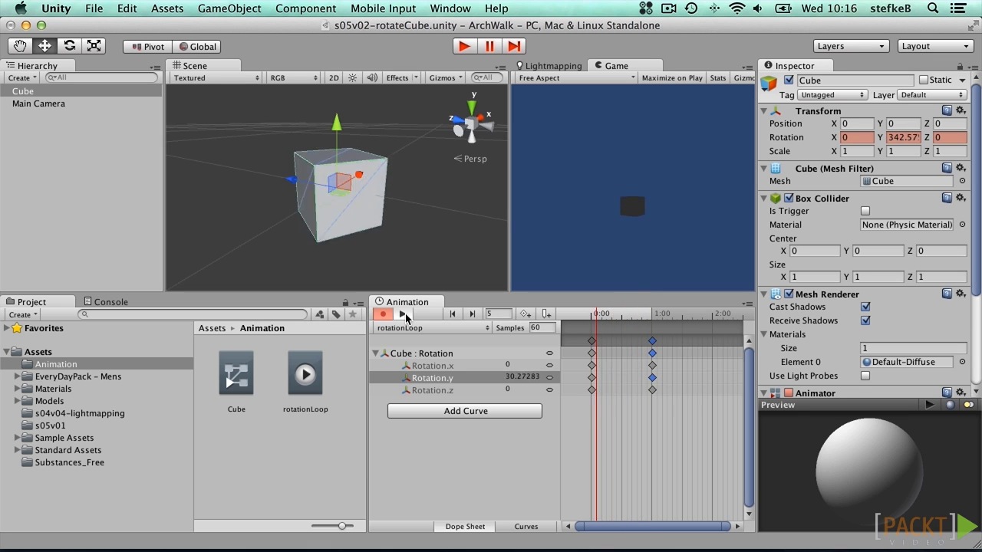
- From frame 0, view Rotation.y in Curves as a 0-to-360 ramp and play it
{"action": "left_click", "coordinate": [403, 315]}
{"action": "left_click", "coordinate": [458, 313]}
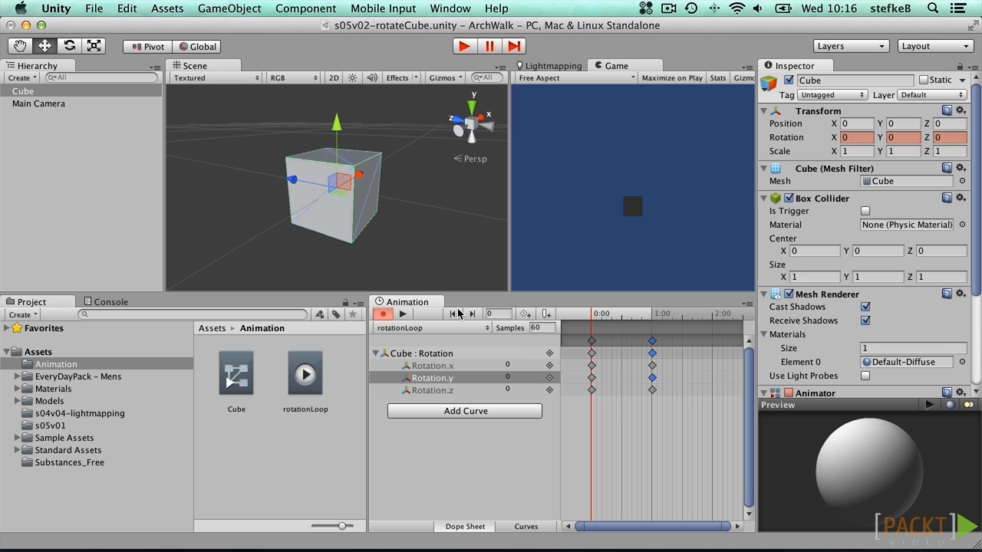
{"action": "left_click", "coordinate": [525, 526]}
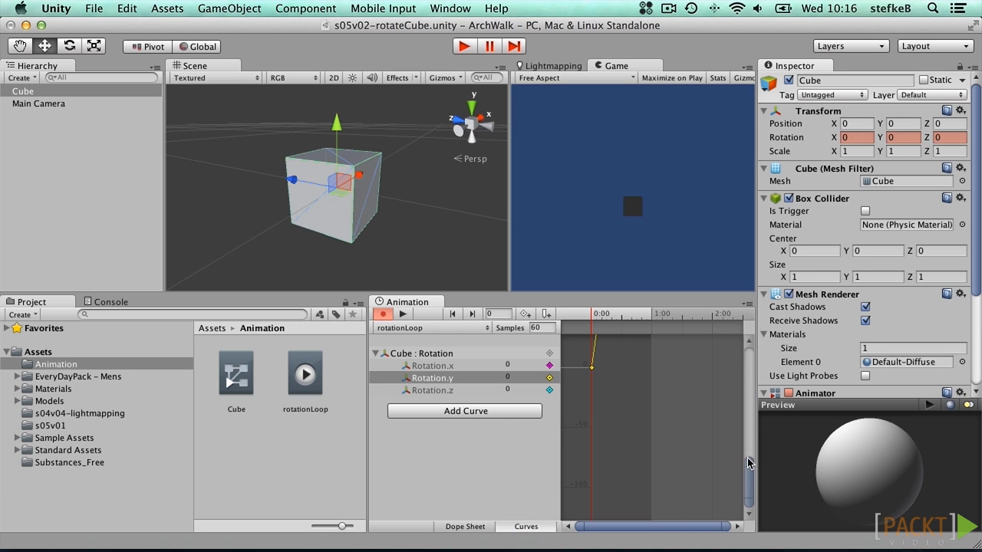
{"action": "left_click_drag", "start_coordinate": [749, 463], "coordinate": [748, 352]}
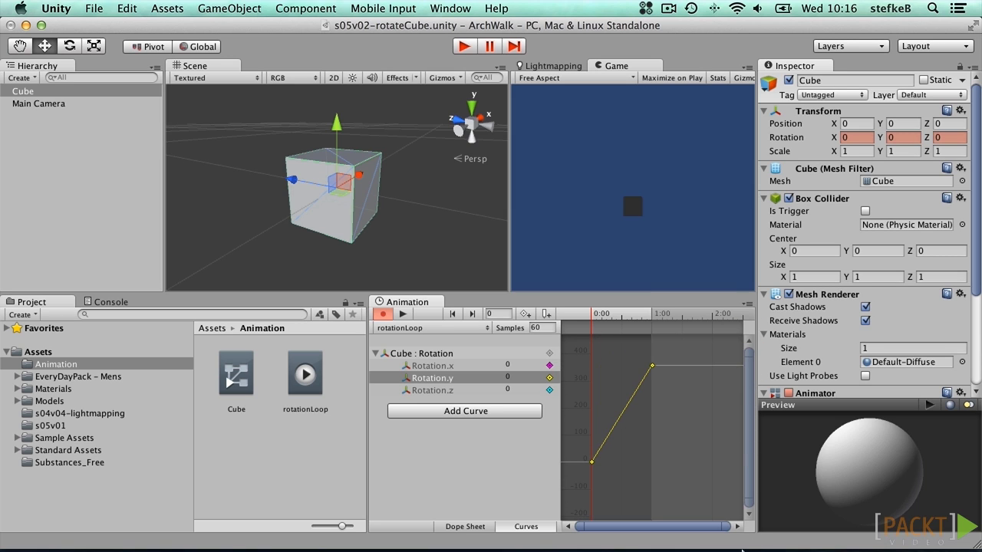
{"action": "left_click_drag", "start_coordinate": [725, 527], "coordinate": [651, 527]}
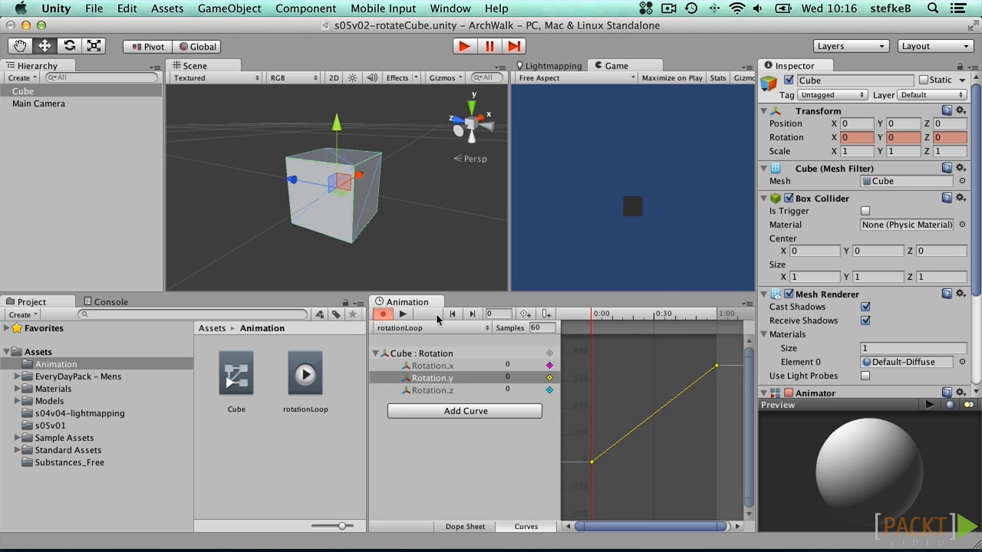
{"action": "left_click", "coordinate": [404, 314]}
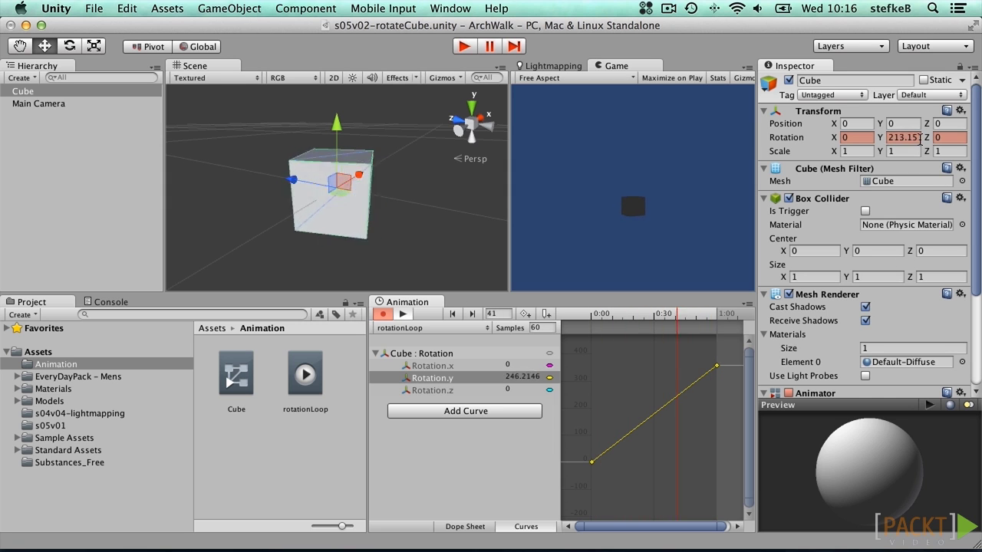
- Stop the clip preview and briefly run the scene to test the animation
{"action": "left_click", "coordinate": [402, 314]}
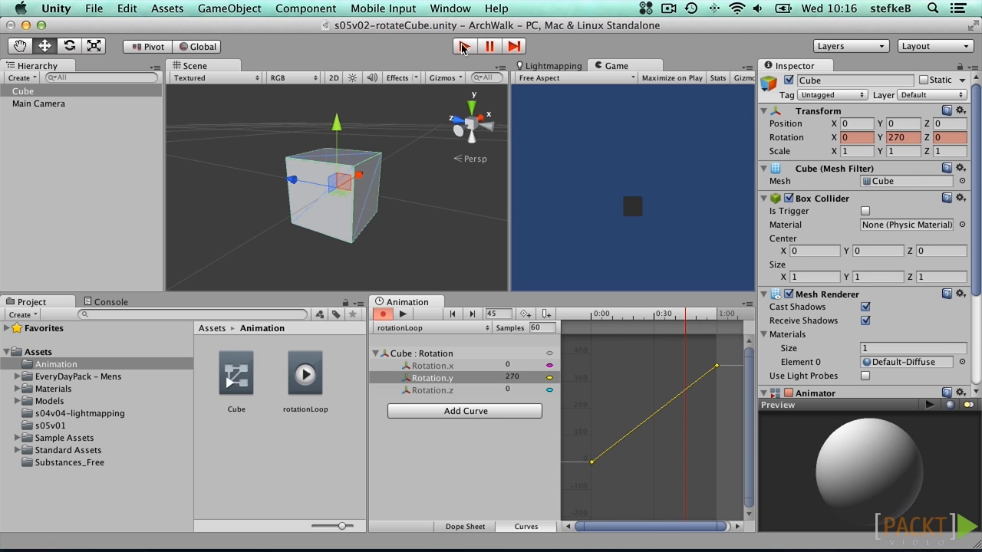
{"action": "left_click", "coordinate": [463, 46]}
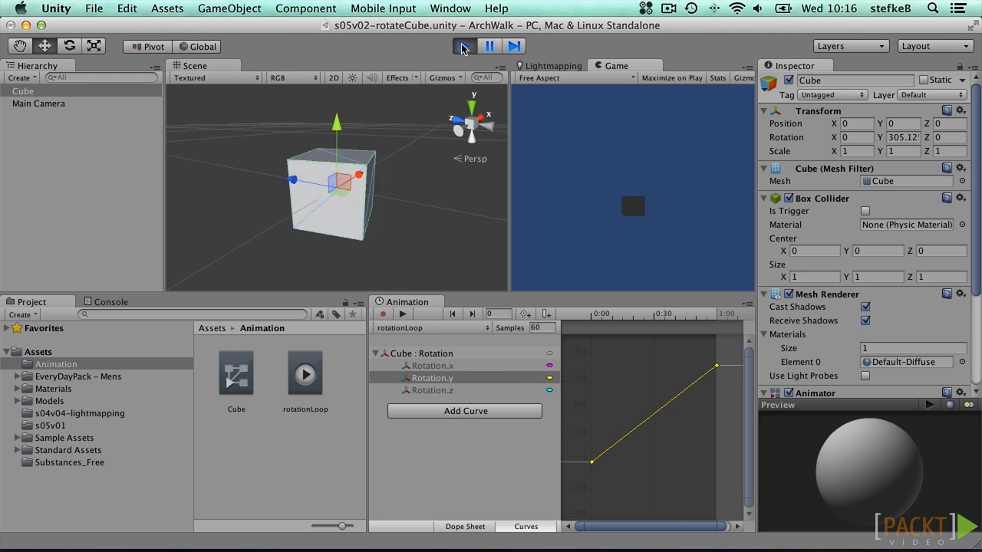
{"action": "left_click", "coordinate": [463, 47]}
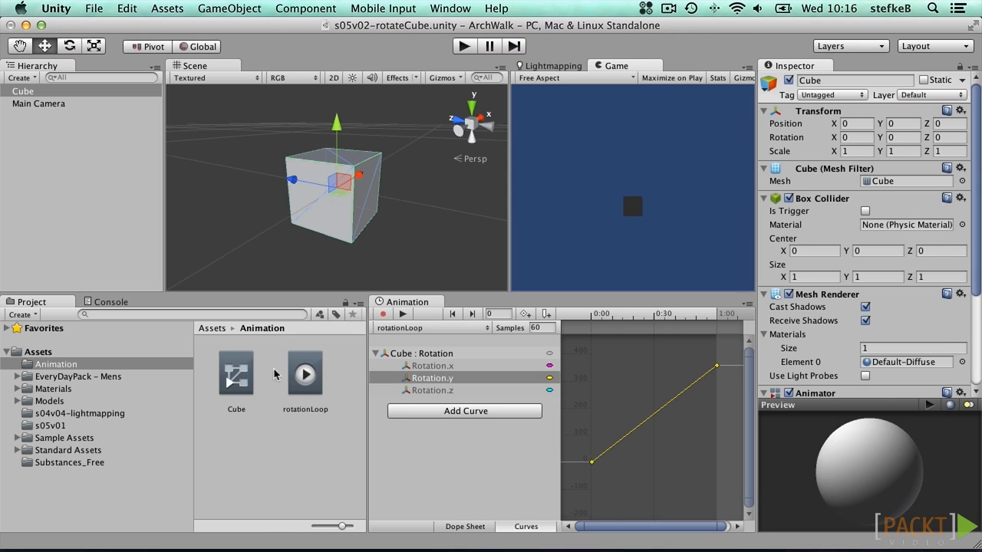
- Enable Loop Time on the rotationLoop clip and run the scene to see continuous spinning
{"action": "left_click", "coordinate": [326, 367]}
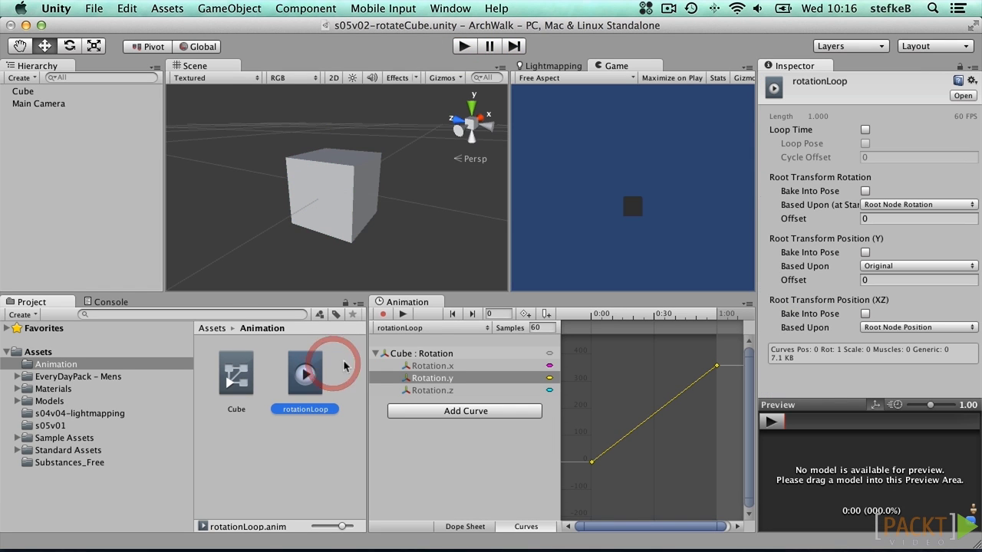
{"action": "left_click", "coordinate": [865, 130]}
{"action": "left_click", "coordinate": [463, 47]}
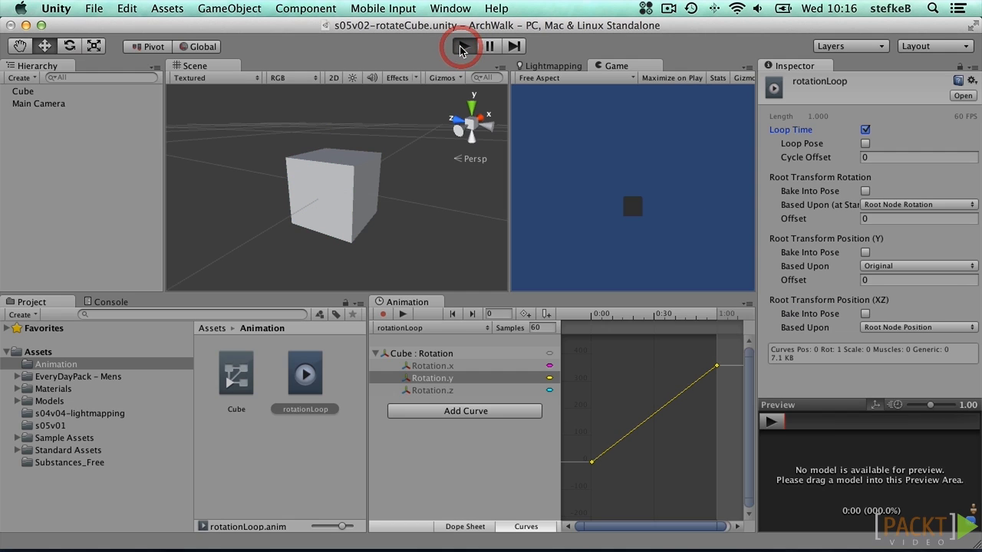